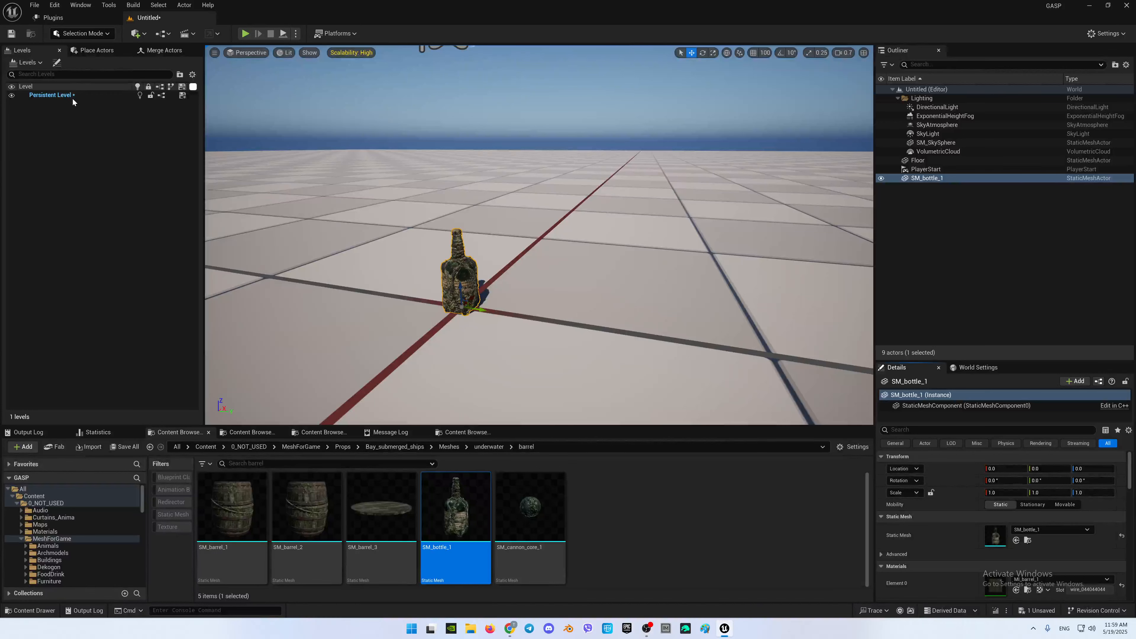
Step: Switch to Modeling mode and start the AutoLOD tool on the selected SM_bottle_1 mesh
{"action": "left_click", "coordinate": [99, 34]}
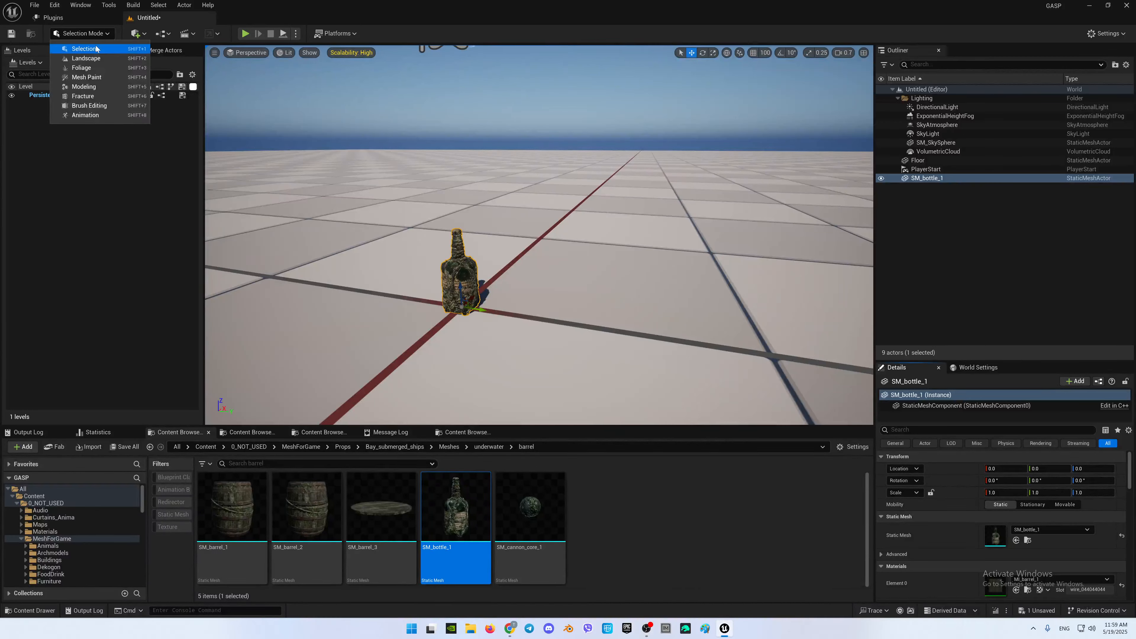
{"action": "left_click", "coordinate": [94, 86]}
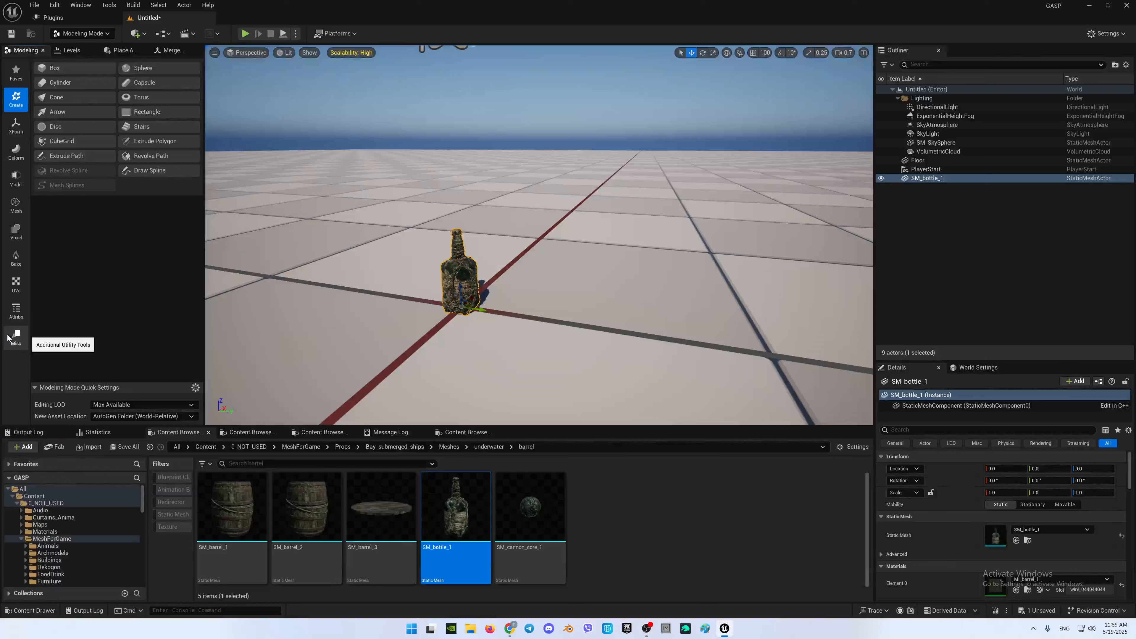
{"action": "left_click", "coordinate": [9, 338]}
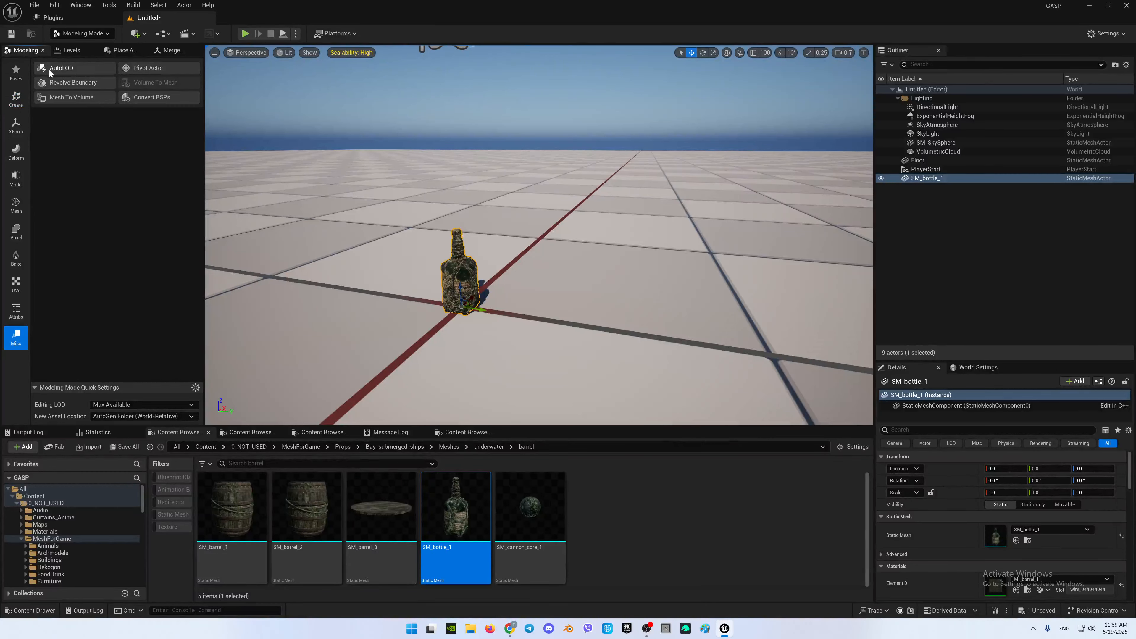
{"action": "left_click", "coordinate": [66, 68]}
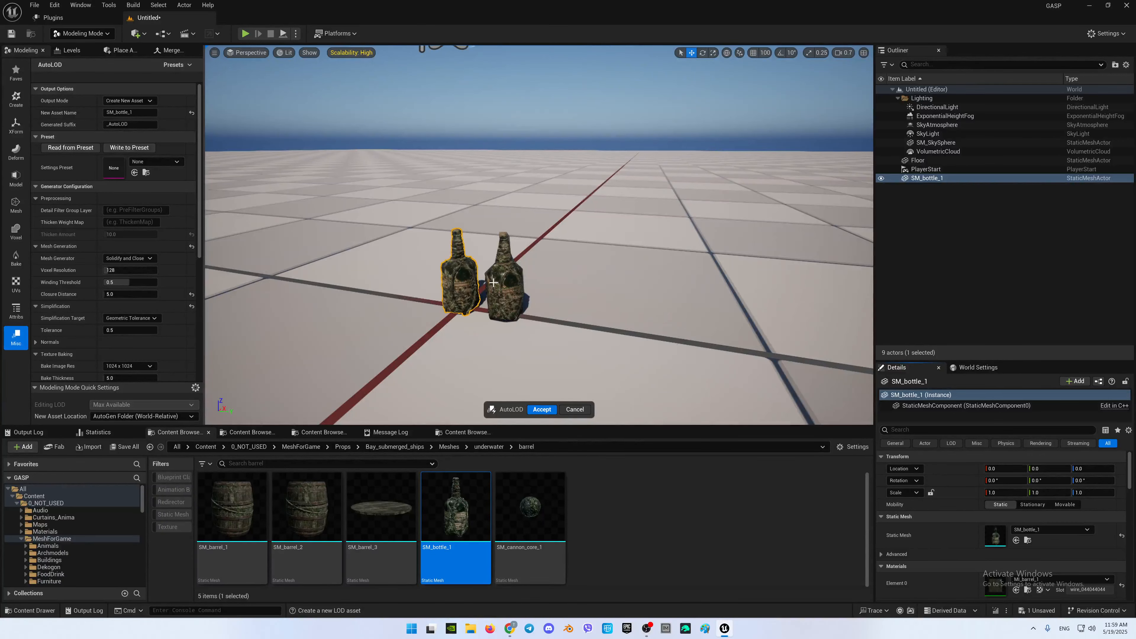
Step: Set the AutoLOD bake image resolution to 2048 x 2048 and the simplification target to Triangle Count
{"action": "scroll", "coordinate": [494, 283], "scroll_direction": "up", "scroll_amount": 1}
{"action": "scroll", "coordinate": [461, 289], "scroll_direction": "down", "scroll_amount": 1}
{"action": "mouse_move", "coordinate": [461, 291]}
{"action": "right_mouse_down"}
{"action": "mouse_move", "coordinate": [430, 308]}
{"action": "mouse_move", "coordinate": [442, 301]}
{"action": "right_mouse_up"}
{"action": "key", "text": "w"}
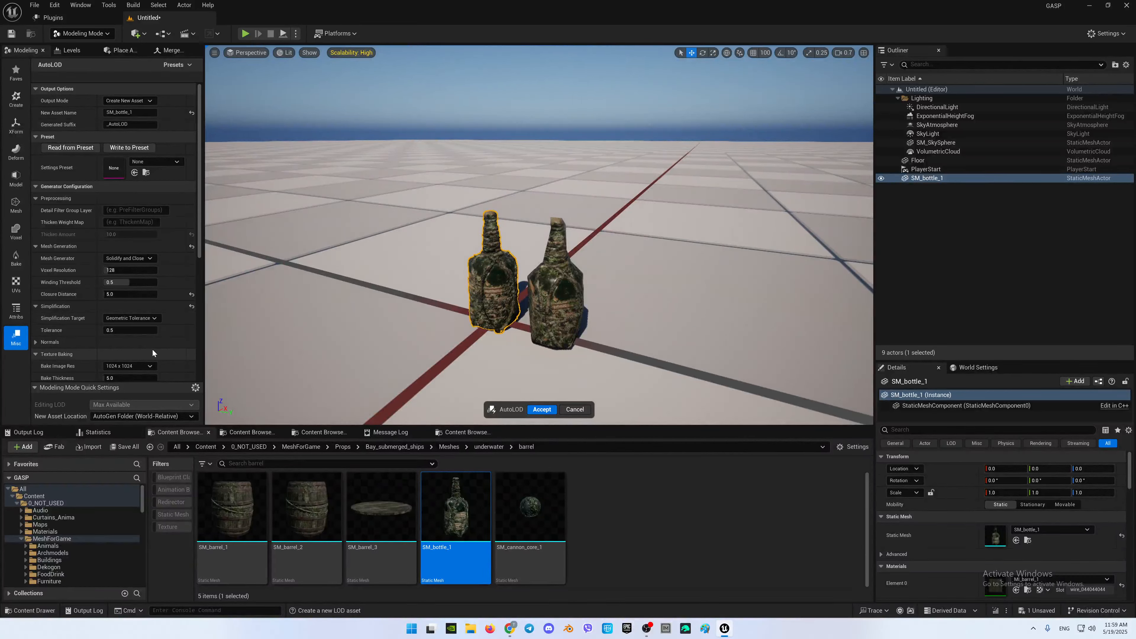
{"action": "scroll", "coordinate": [134, 335], "scroll_direction": "down", "scroll_amount": 2}
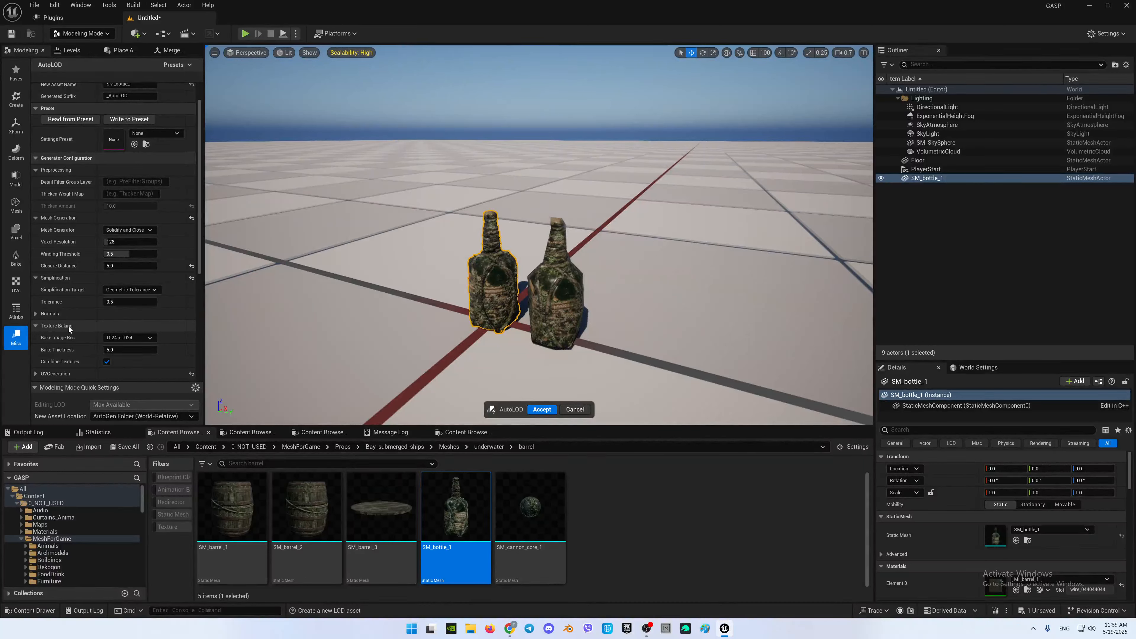
{"action": "left_click", "coordinate": [149, 338]}
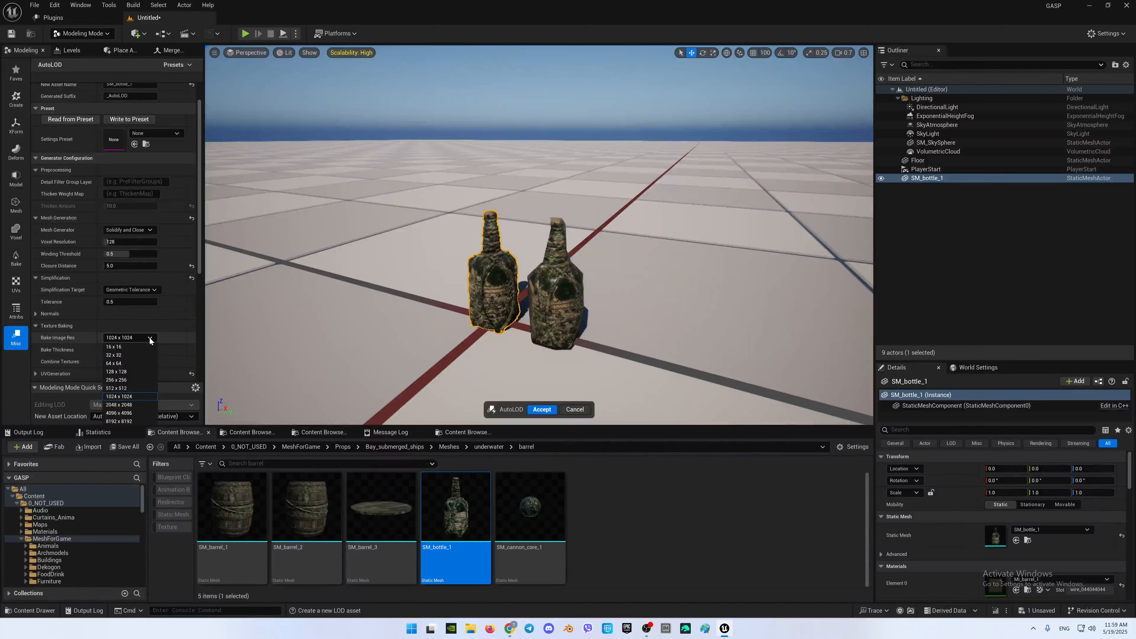
{"action": "left_click", "coordinate": [120, 405]}
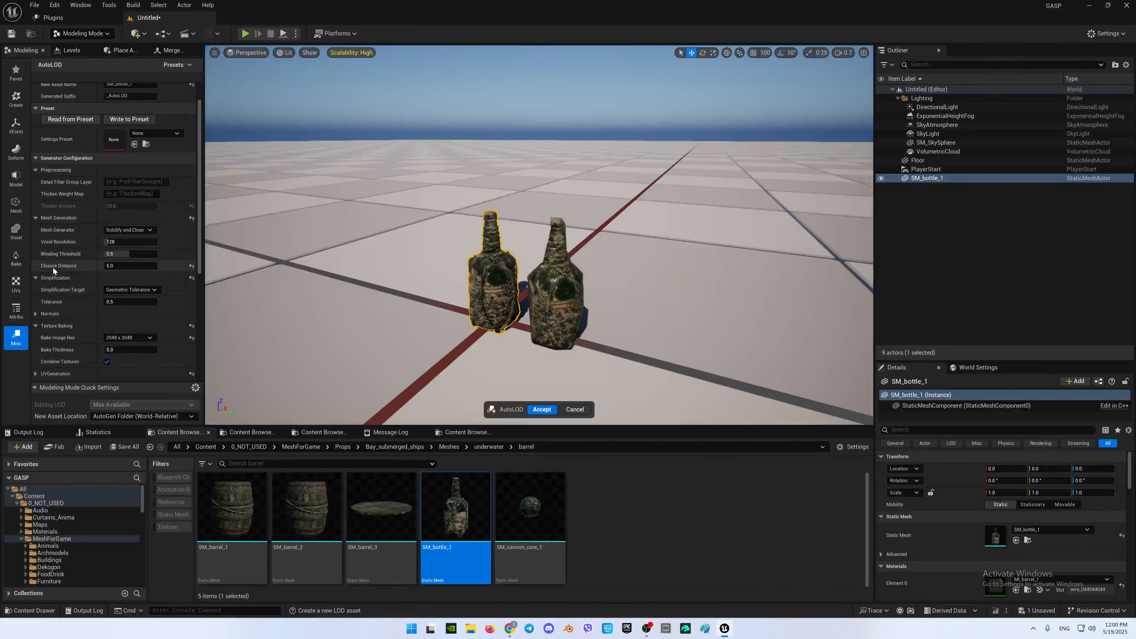
{"action": "left_click", "coordinate": [157, 289]}
{"action": "left_click", "coordinate": [135, 298]}
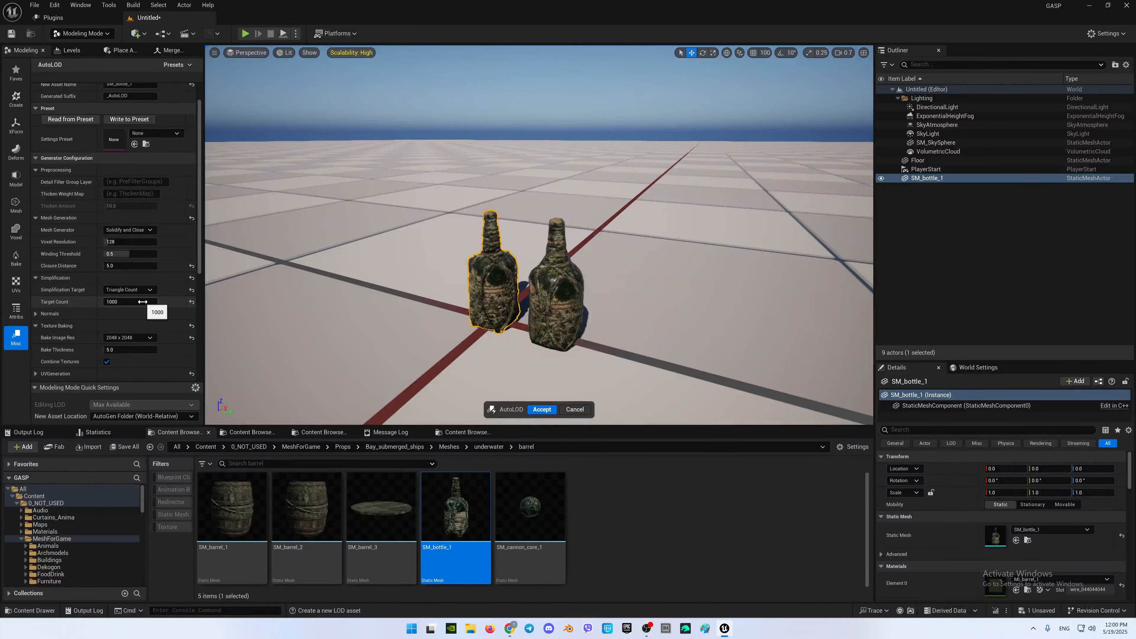
Step: Check the simplified bottle preview against the original and accept the AutoLOD result as a new asset
{"action": "key", "text": "a"}
{"action": "mouse_move", "coordinate": [539, 251]}
{"action": "right_mouse_down"}
{"action": "mouse_move", "coordinate": [617, 260]}
{"action": "mouse_move", "coordinate": [515, 249]}
{"action": "mouse_move", "coordinate": [542, 248]}
{"action": "right_mouse_up"}
{"action": "key", "text": "d"}
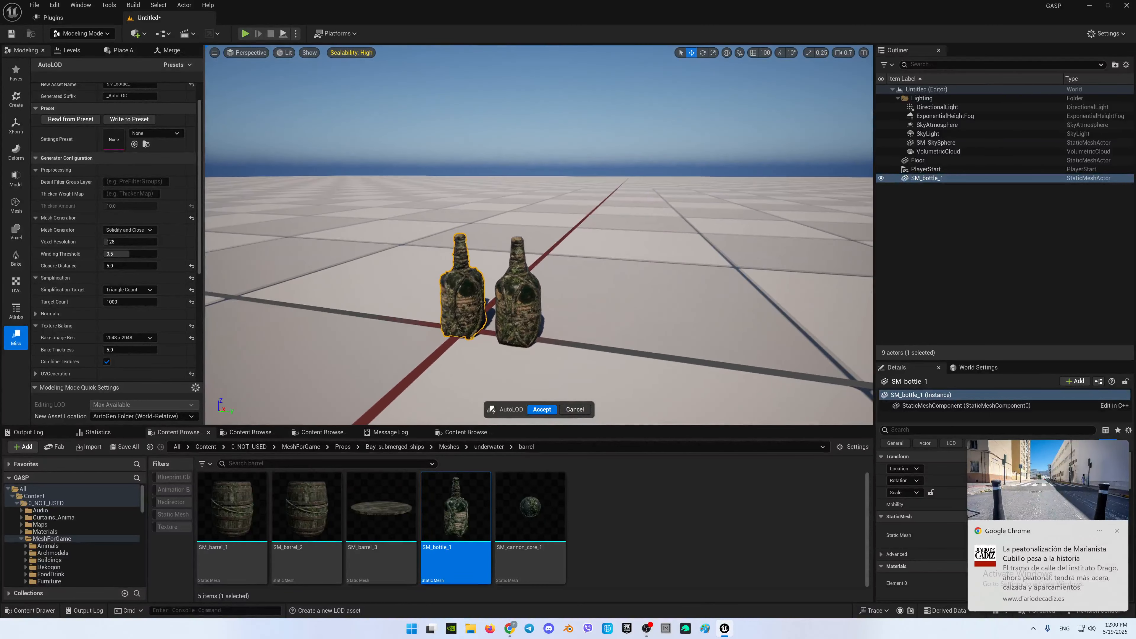
{"action": "left_click", "coordinate": [748, 477]}
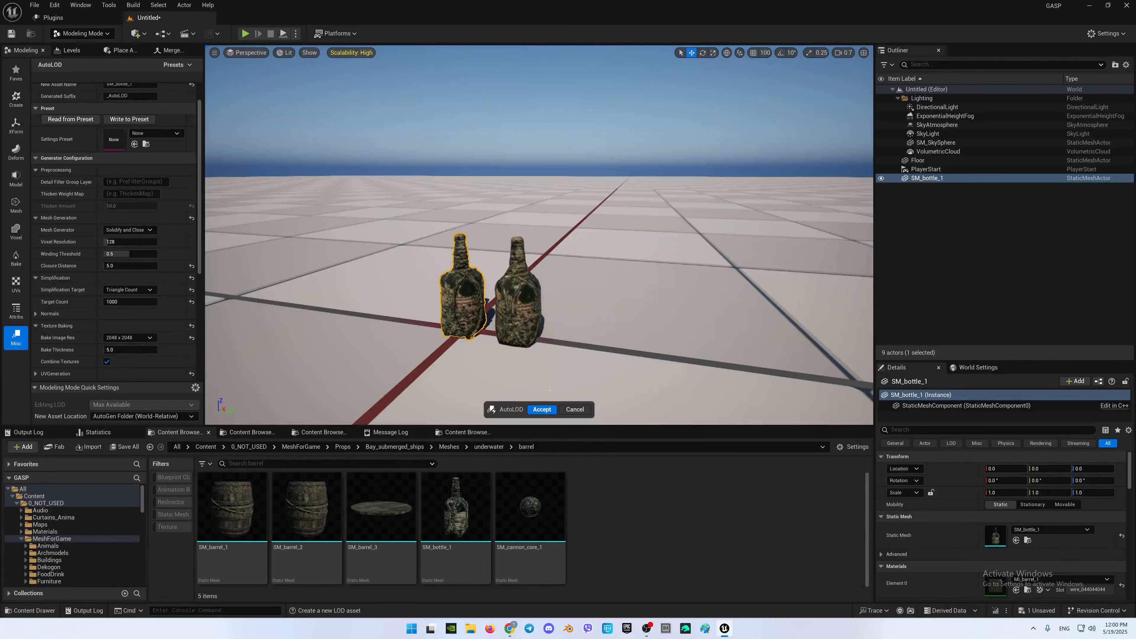
{"action": "left_click", "coordinate": [542, 409]}
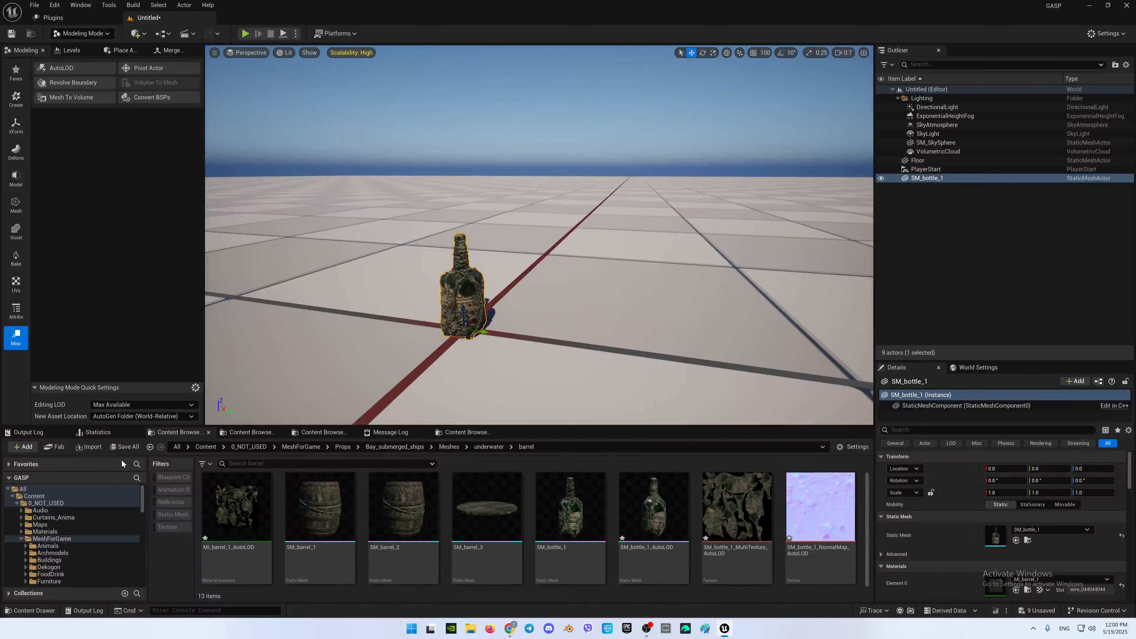
Step: Save all the assets generated for the bottle, leaving out the untitled level
{"action": "left_click", "coordinate": [127, 447]}
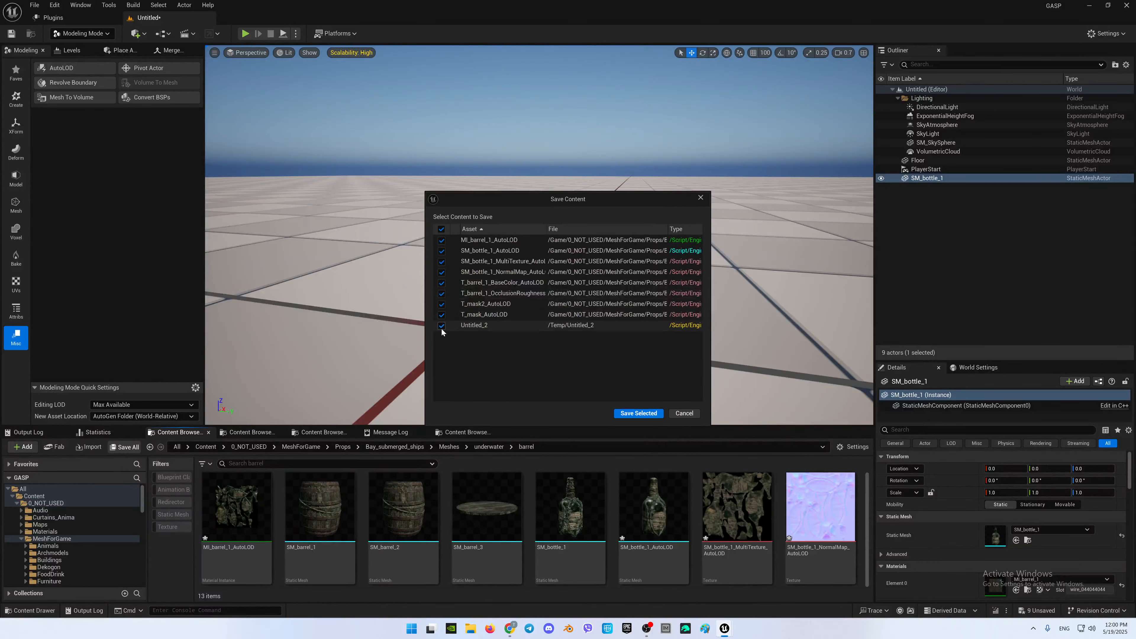
{"action": "left_click", "coordinate": [643, 413]}
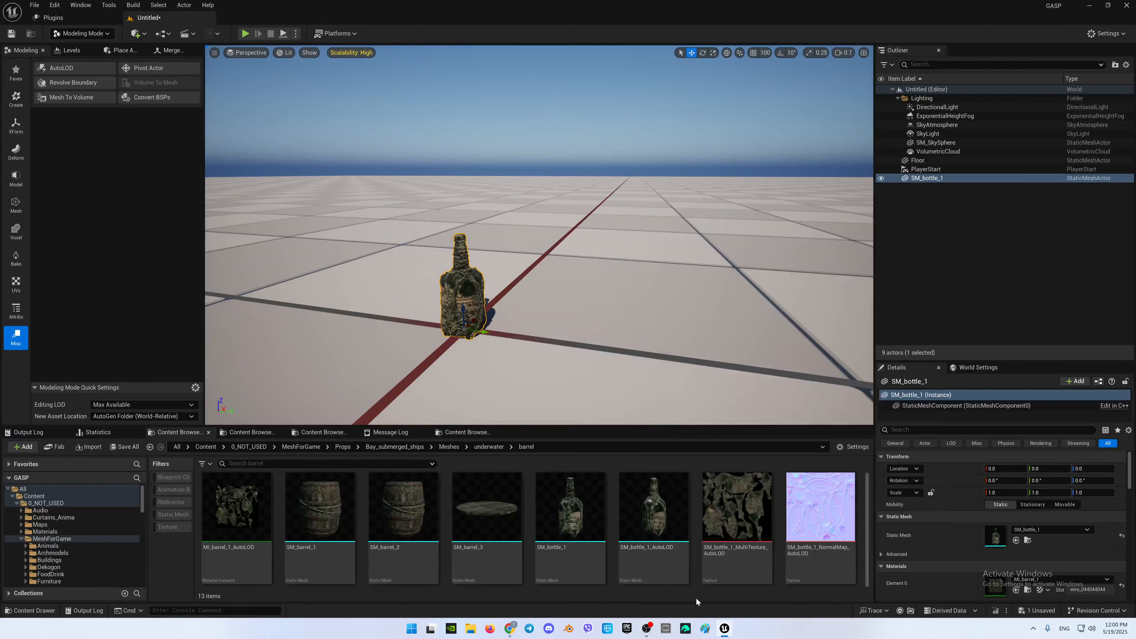
{"action": "mouse_move", "coordinate": [662, 563]}
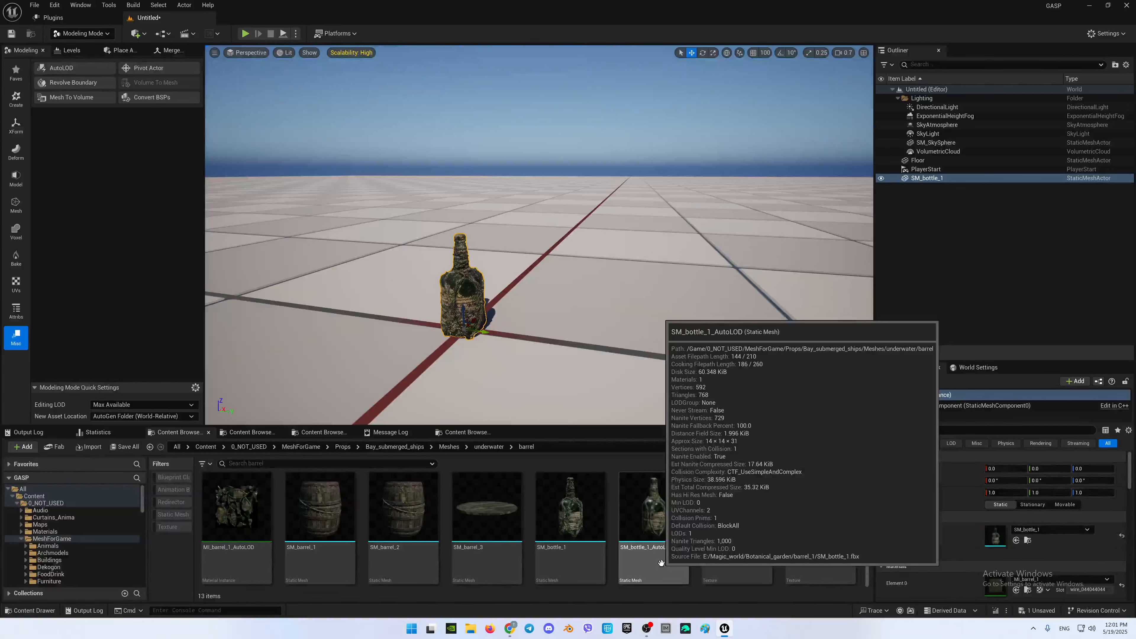
{"action": "mouse_move", "coordinate": [583, 566]}
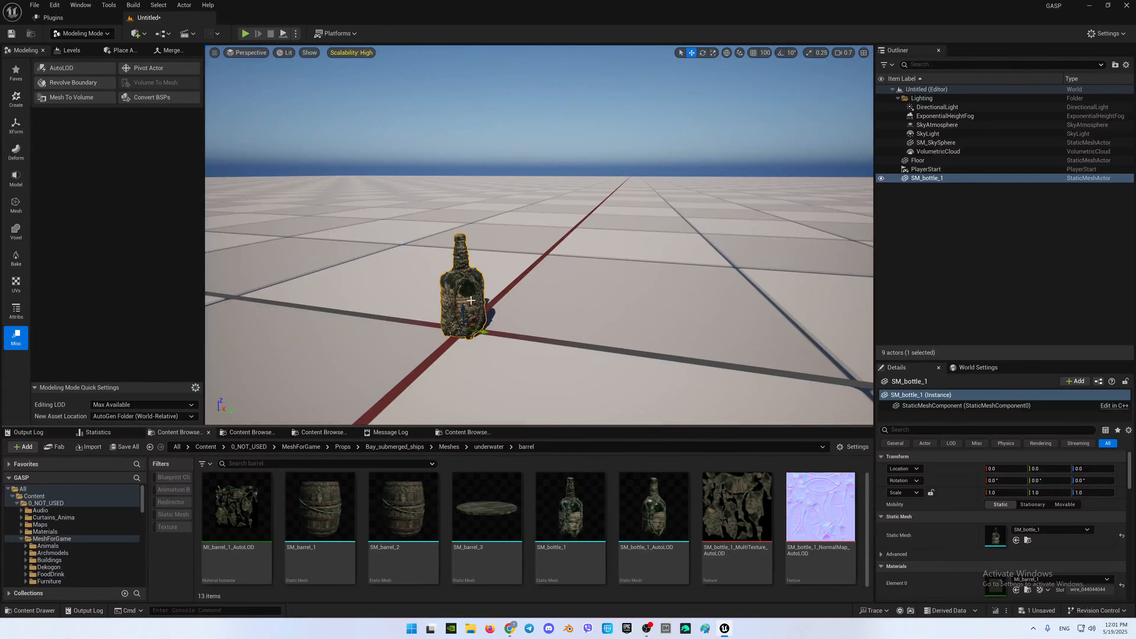
Step: Delete the bottle from the level and place the SM_BadToysCorn mesh at the world origin
{"action": "key", "text": "Delete"}
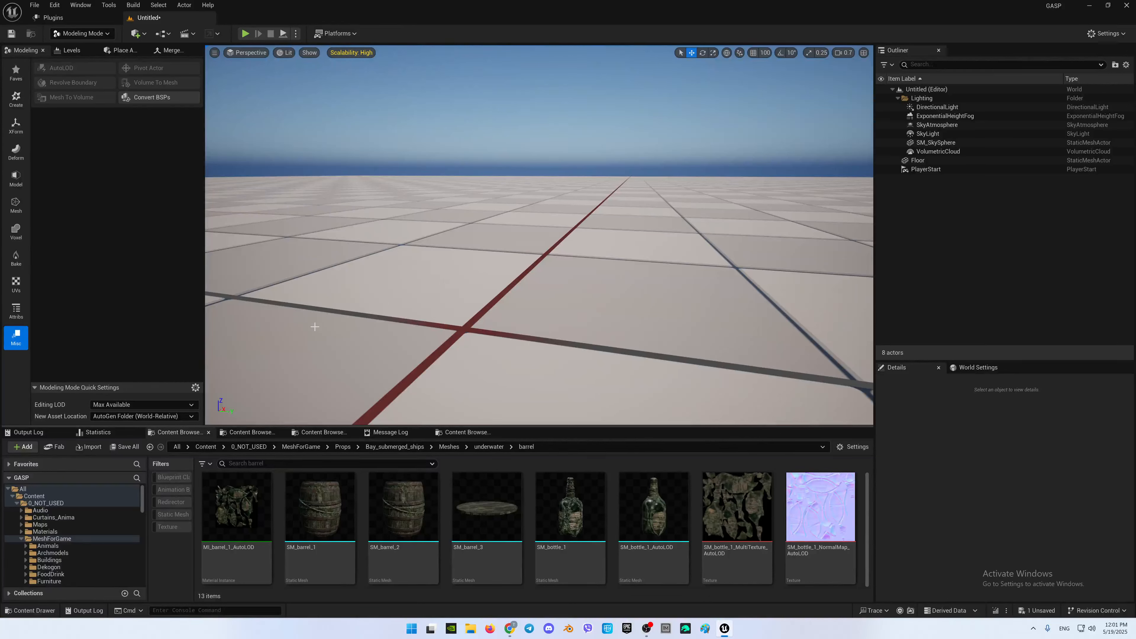
{"action": "left_click", "coordinate": [243, 433]}
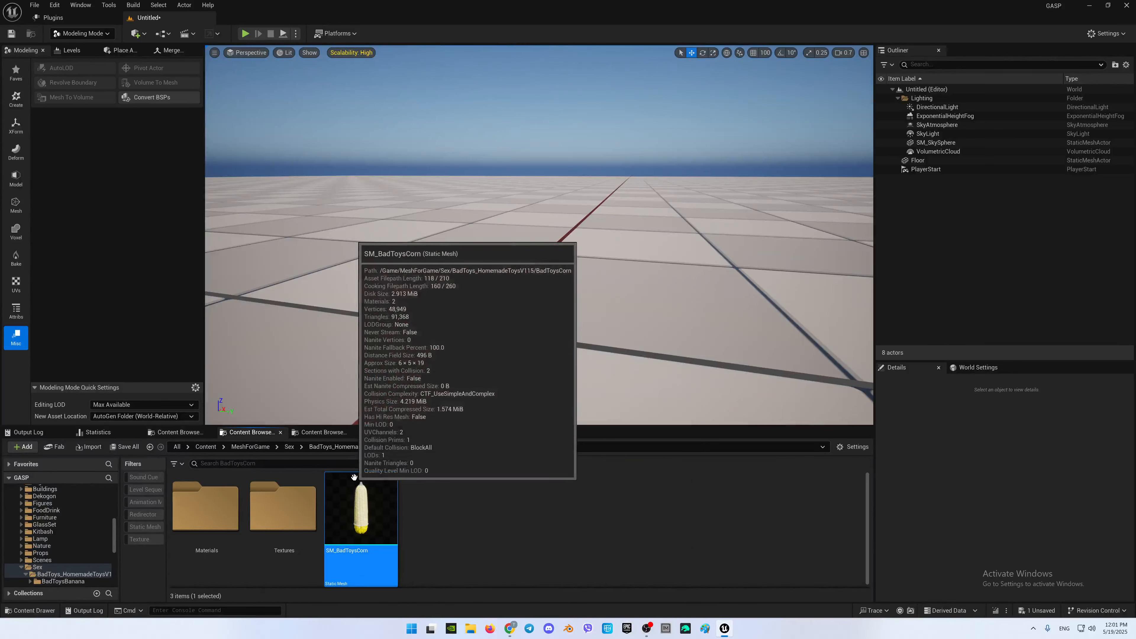
{"action": "mouse_move", "coordinate": [377, 562]}
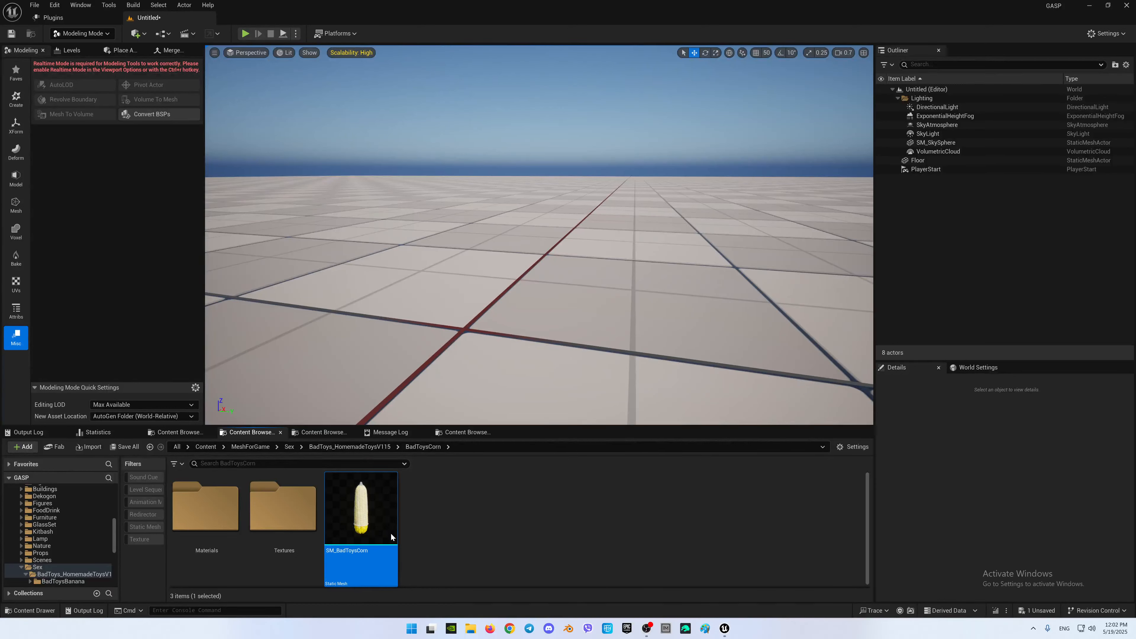
{"action": "mouse_move", "coordinate": [374, 555]}
{"action": "left_click_drag", "start_coordinate": [371, 568], "coordinate": [467, 299]}
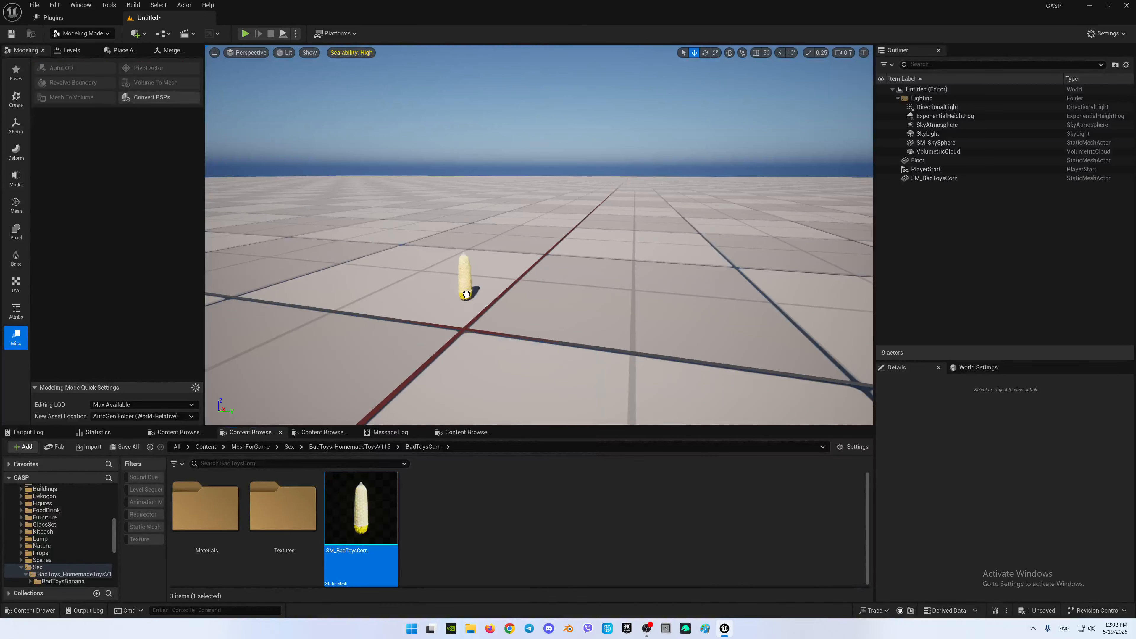
{"action": "left_click", "coordinate": [1122, 468]}
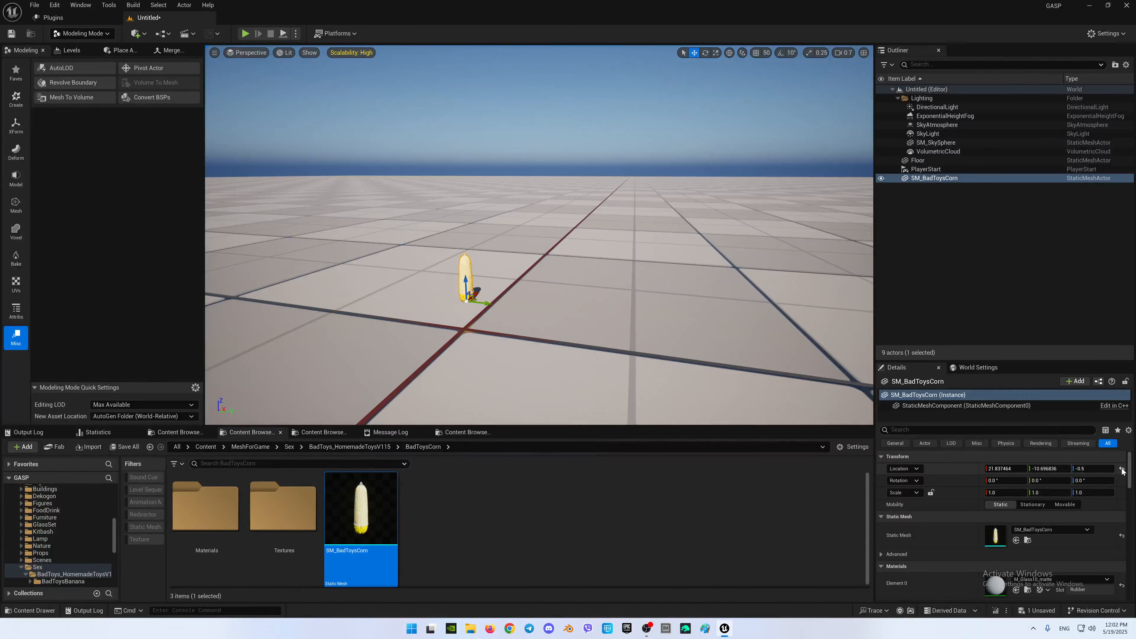
{"action": "scroll", "coordinate": [1035, 537], "scroll_direction": "down", "scroll_amount": 3}
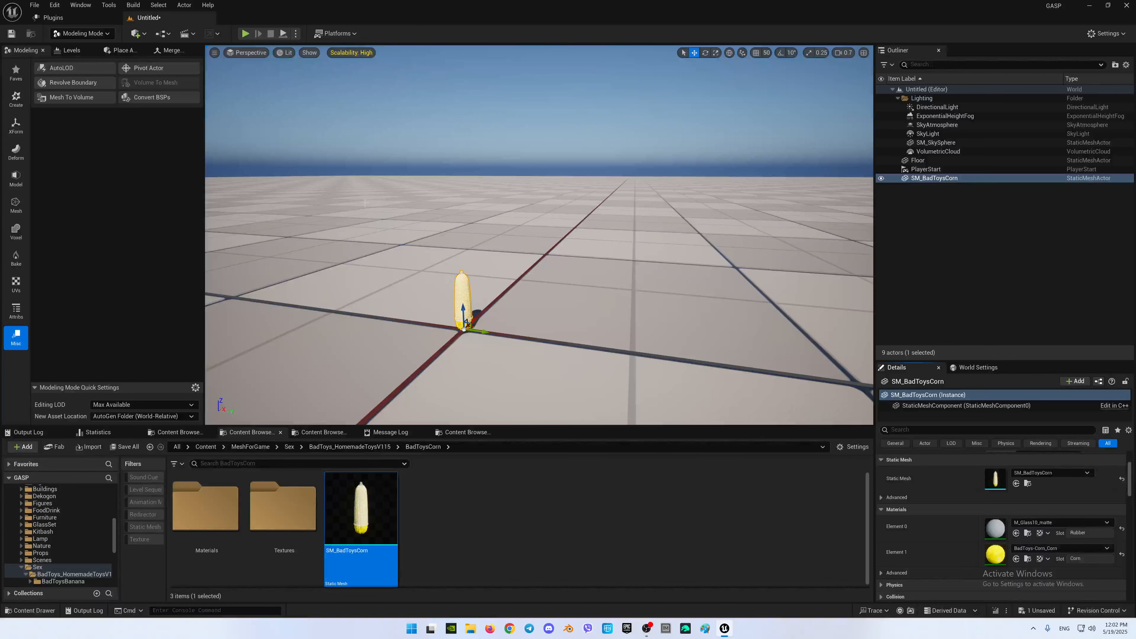
Step: Generate an AutoLOD version of the corn mesh with the same settings, check the preview and accept it
{"action": "left_click", "coordinate": [79, 66]}
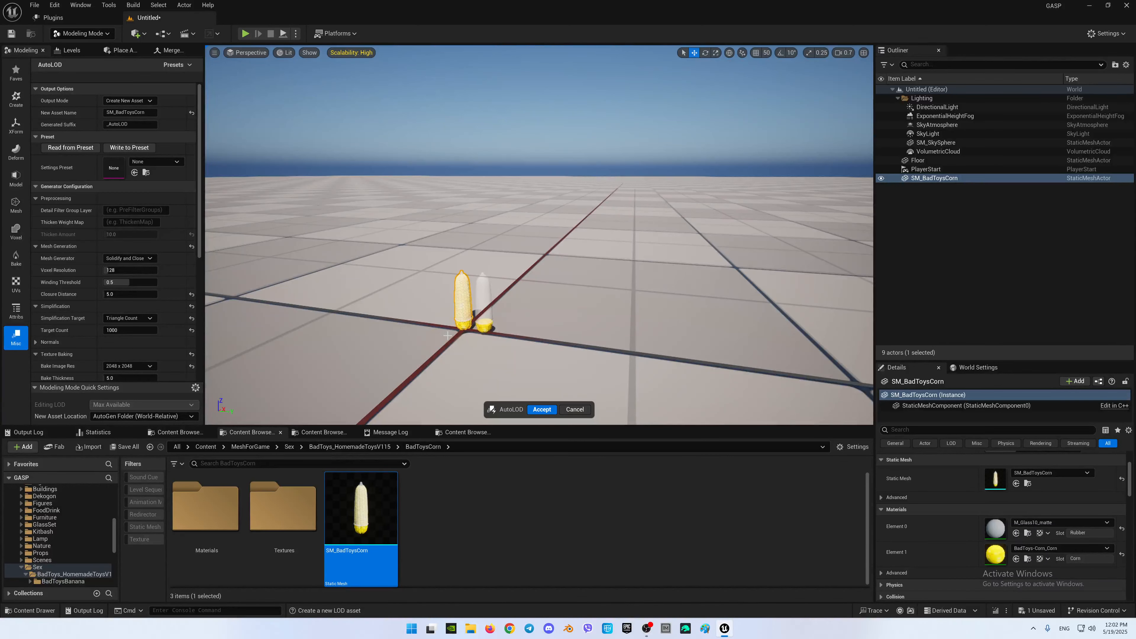
{"action": "right_click_drag", "start_coordinate": [539, 250], "coordinate": [474, 305]}
{"action": "key", "text": "w"}
{"action": "key", "text": "s"}
{"action": "key", "text": "a"}
{"action": "key", "text": "d"}
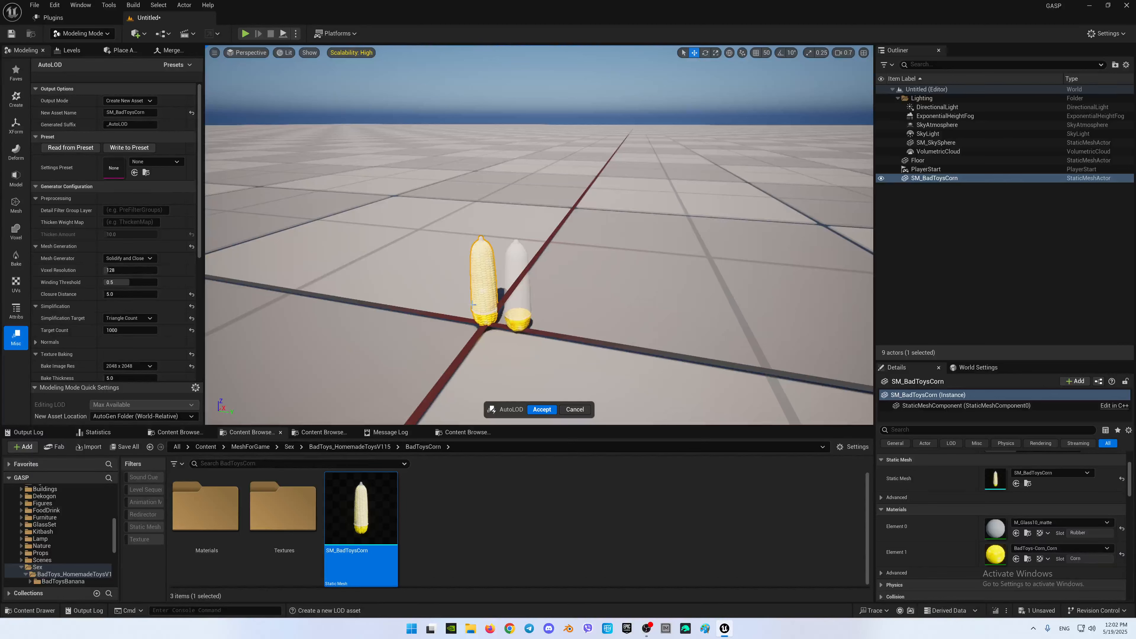
{"action": "left_click", "coordinate": [544, 409]}
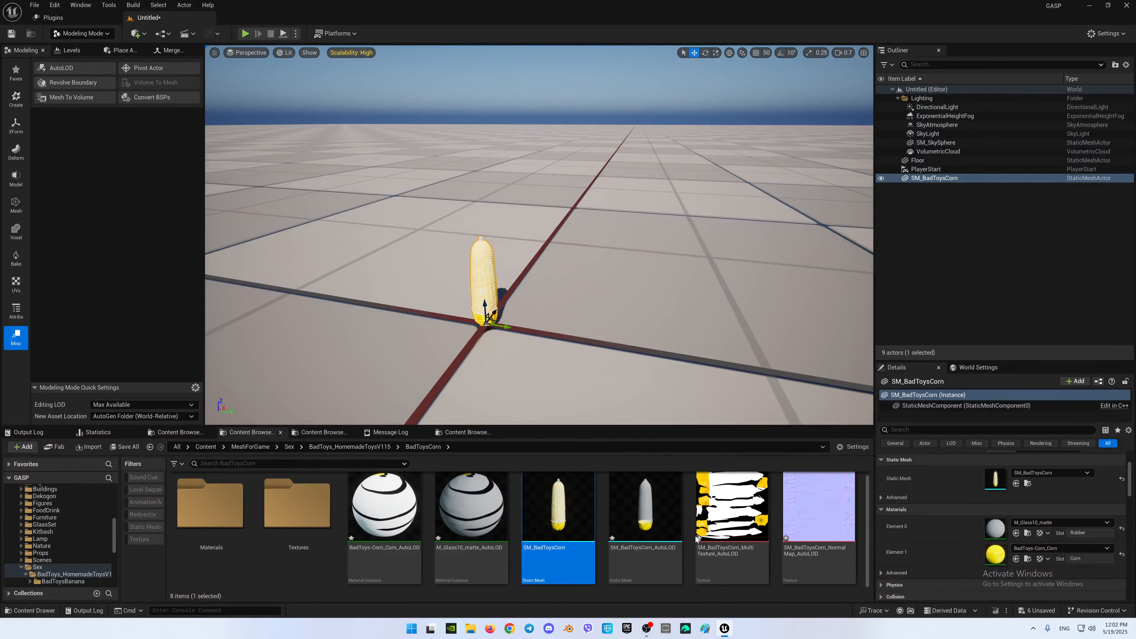
Step: Place SM_BadToysCorn_AutoLOD beside the original corn and save its generated assets without the untitled level
{"action": "left_click_drag", "start_coordinate": [646, 514], "coordinate": [572, 339]}
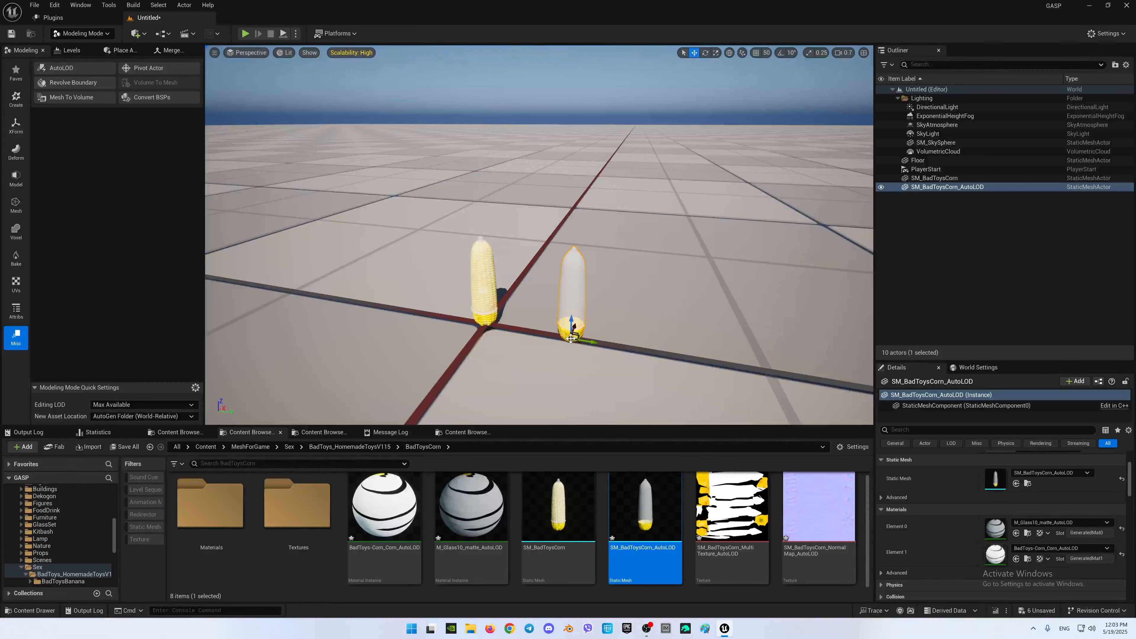
{"action": "left_click", "coordinate": [124, 447]}
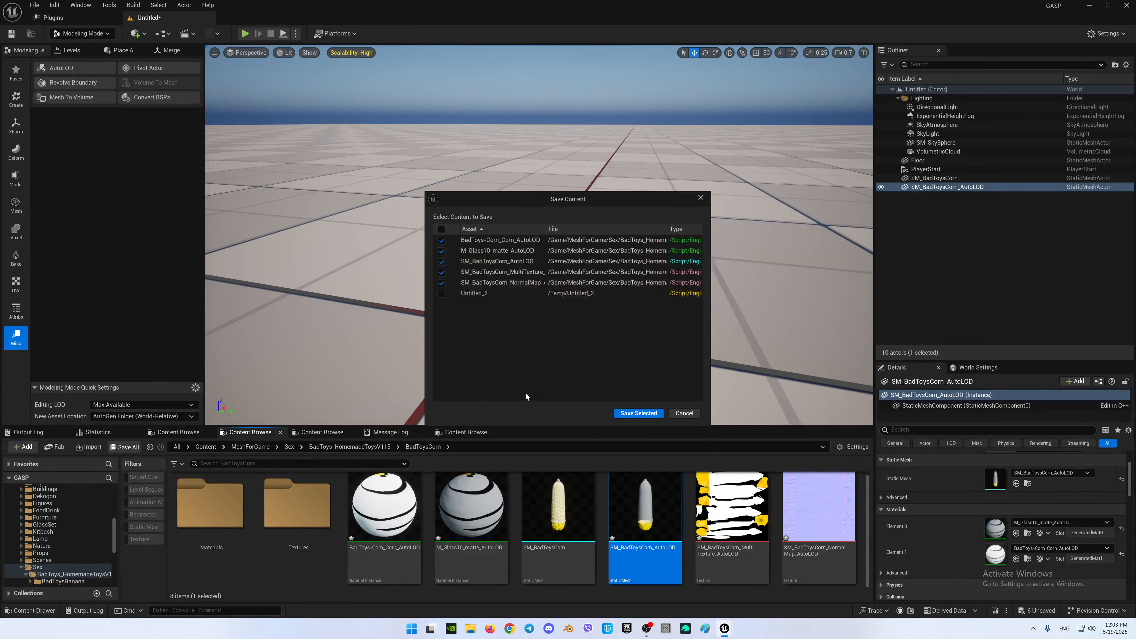
{"action": "left_click", "coordinate": [639, 413]}
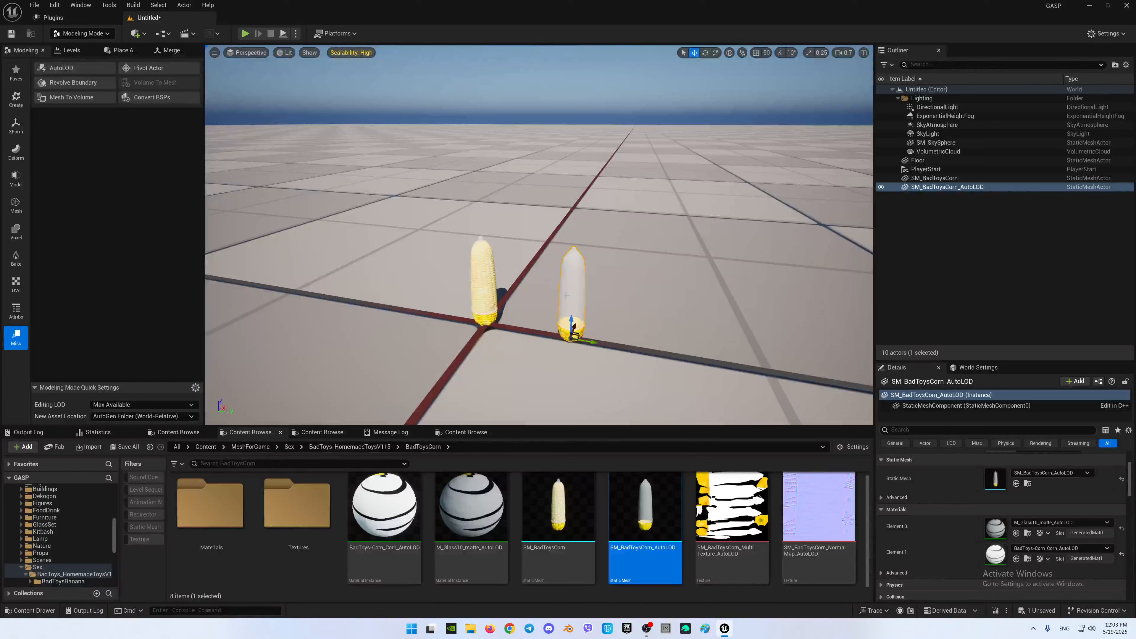
Step: Delete both corn meshes from the level and place the Jerrycan_01 mesh near the world origin
{"action": "key", "text": "Delete"}
{"action": "key", "text": "Delete"}
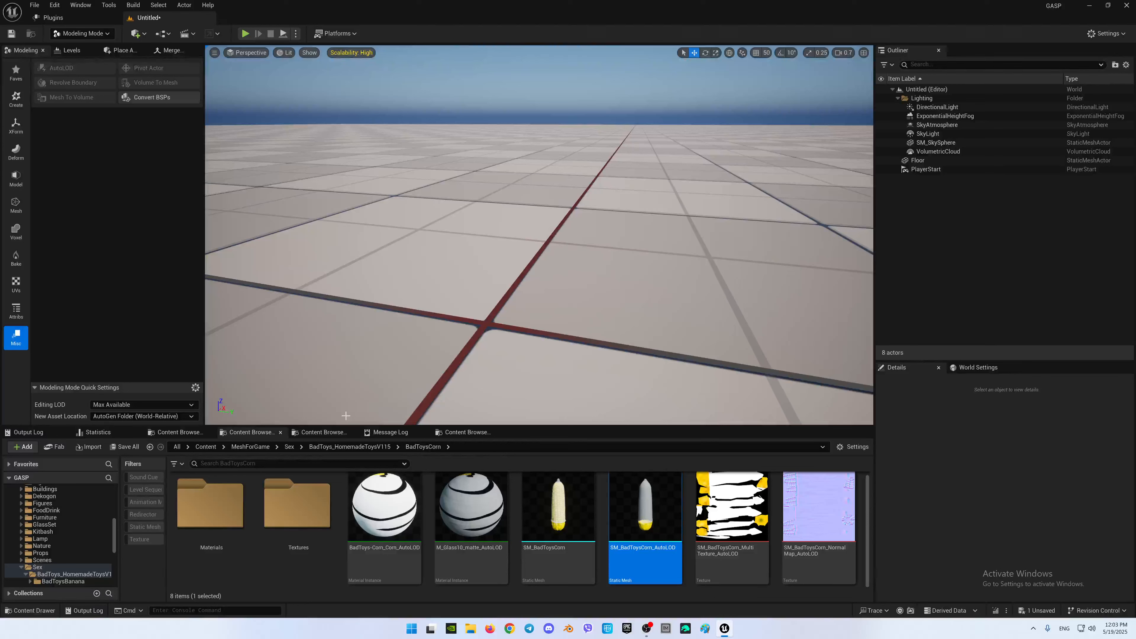
{"action": "left_click", "coordinate": [324, 432]}
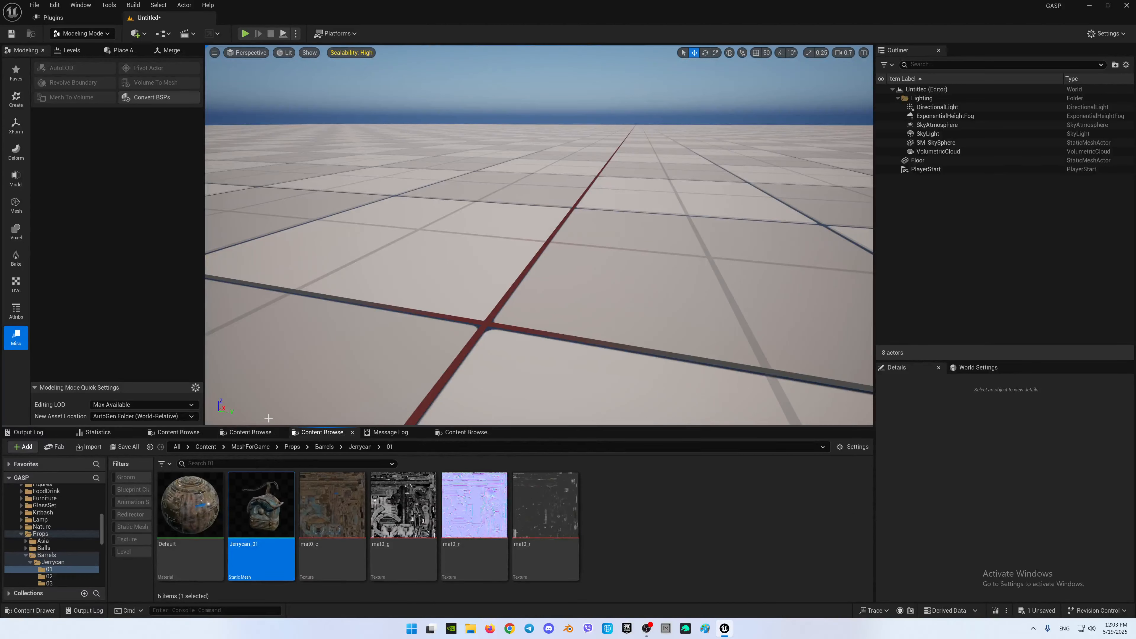
{"action": "mouse_move", "coordinate": [254, 560]}
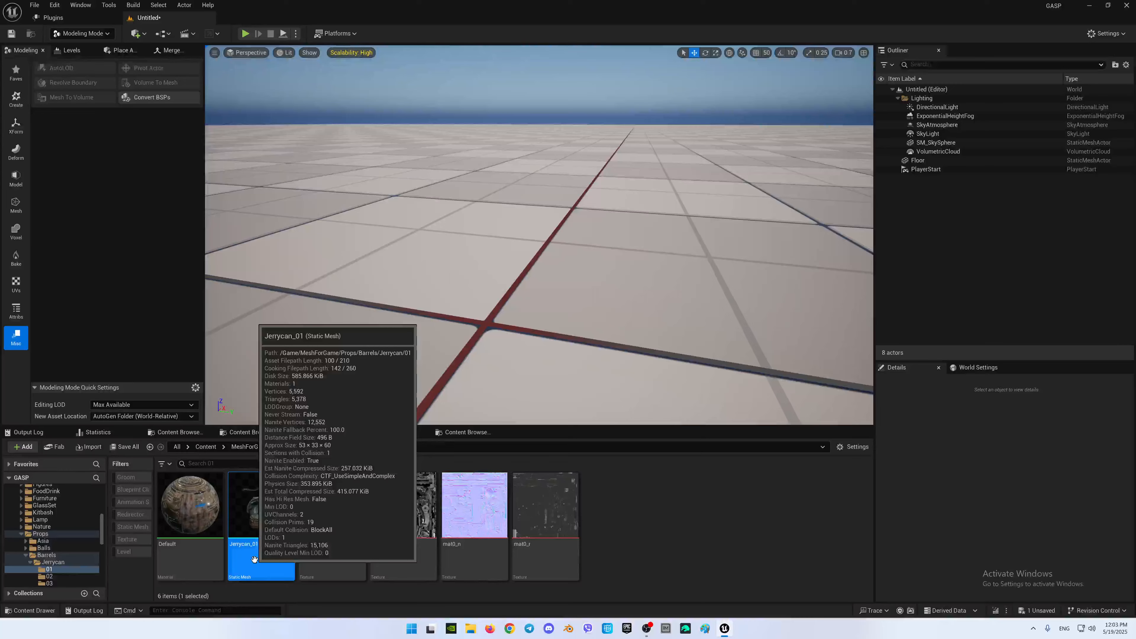
{"action": "left_click_drag", "start_coordinate": [254, 560], "coordinate": [470, 282]}
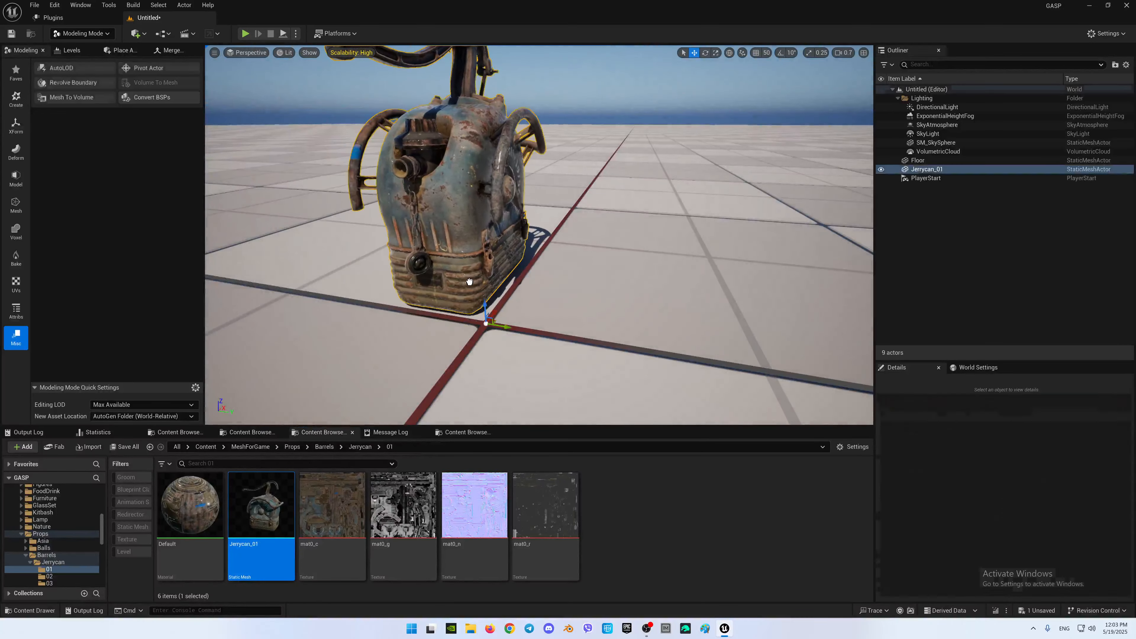
Step: Start AutoLOD on the jerrycan and inspect the simplified preview beside the original from several sides
{"action": "scroll", "coordinate": [470, 282], "scroll_direction": "down", "scroll_amount": 5}
{"action": "right_click_drag", "start_coordinate": [470, 282], "coordinate": [546, 298]}
{"action": "key", "text": "w"}
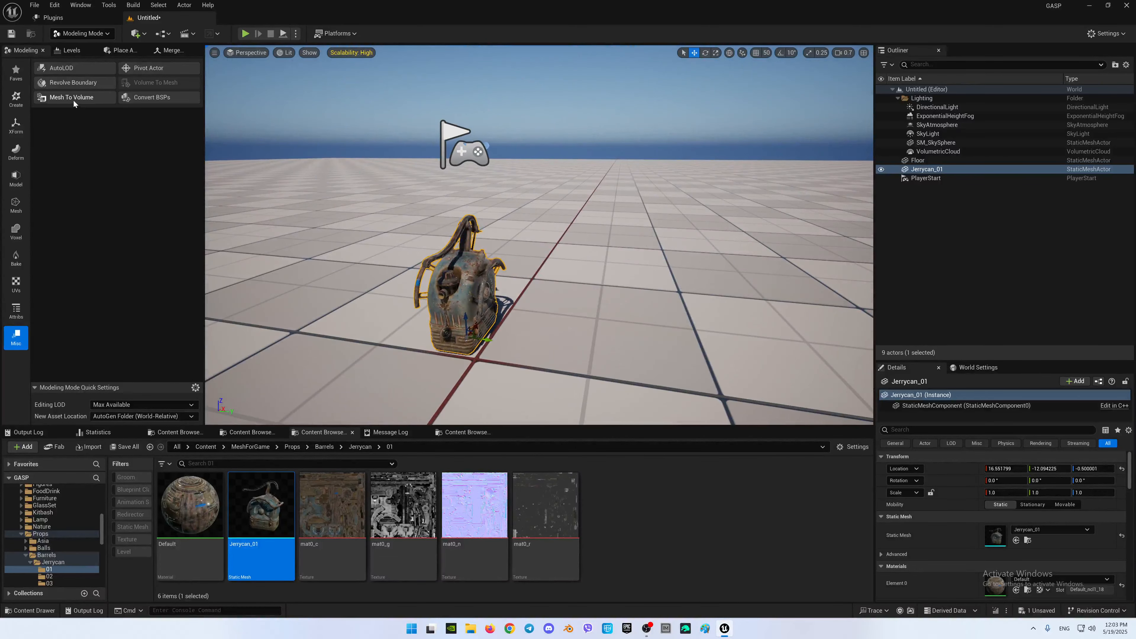
{"action": "left_click", "coordinate": [82, 66]}
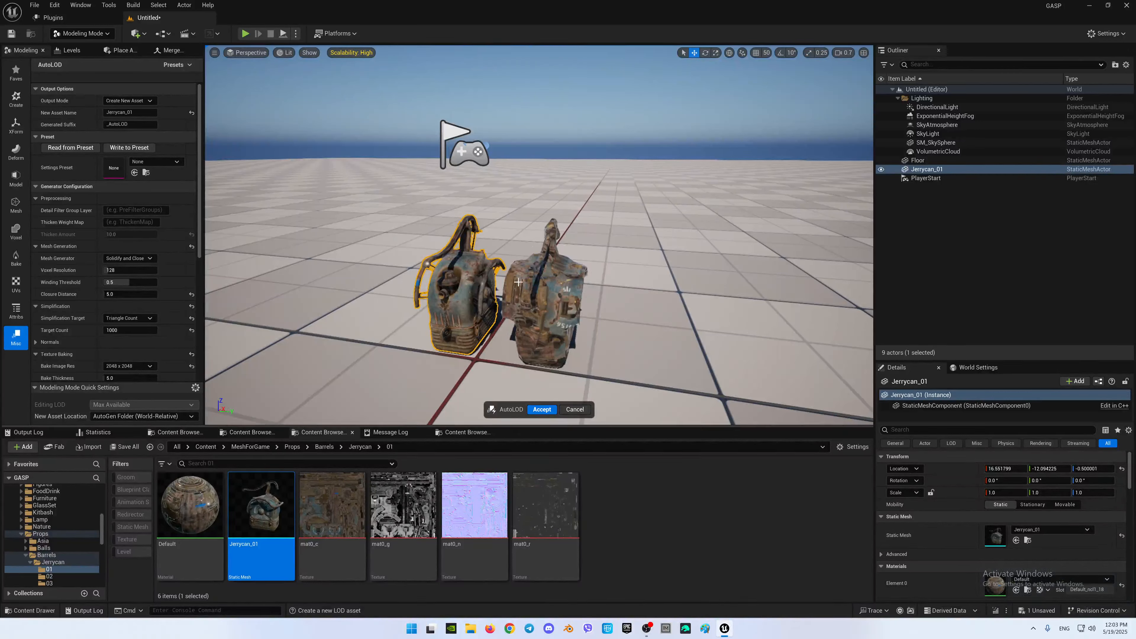
{"action": "left_click_drag", "start_coordinate": [524, 319], "coordinate": [492, 291]}
{"action": "key", "text": "d"}
{"action": "right_click_drag", "start_coordinate": [492, 291], "coordinate": [364, 318]}
{"action": "key", "text": "a"}
{"action": "right_click_drag", "start_coordinate": [615, 267], "coordinate": [738, 251]}
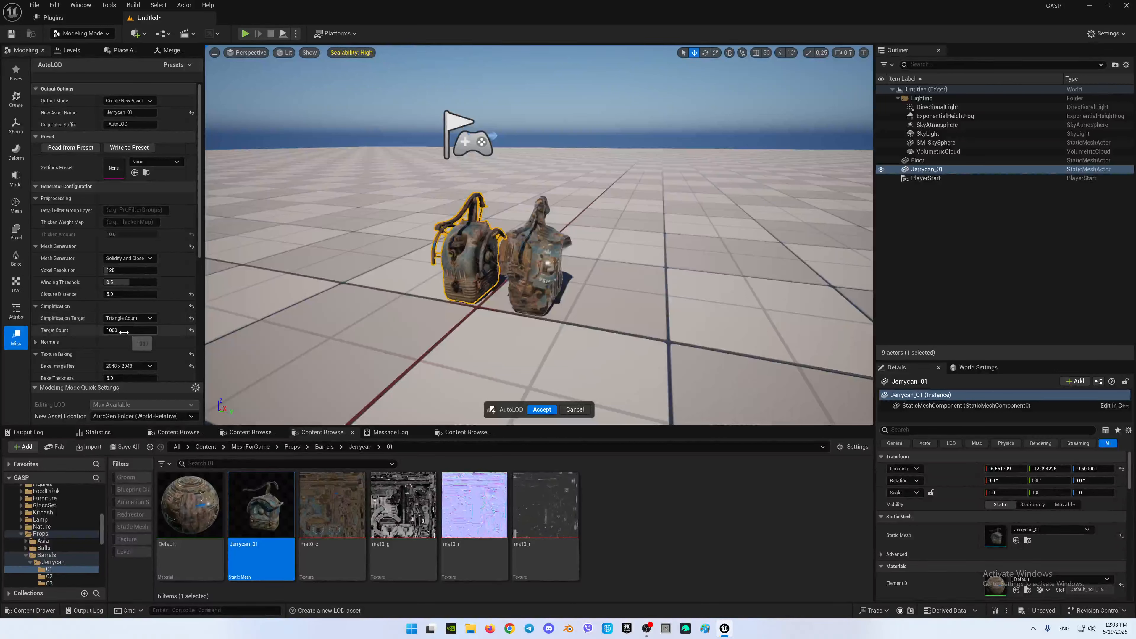
Step: Set the AutoLOD target triangle count for the jerrycan to 2500
{"action": "mouse_move", "coordinate": [251, 533]}
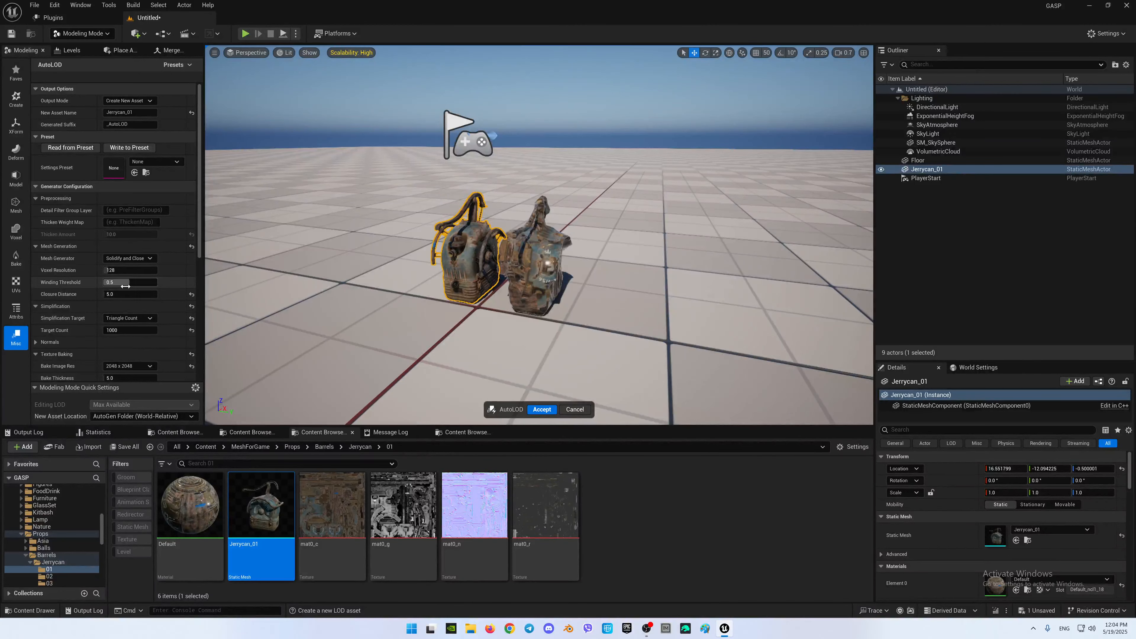
{"action": "left_click", "coordinate": [117, 330]}
{"action": "type", "text": "25"}
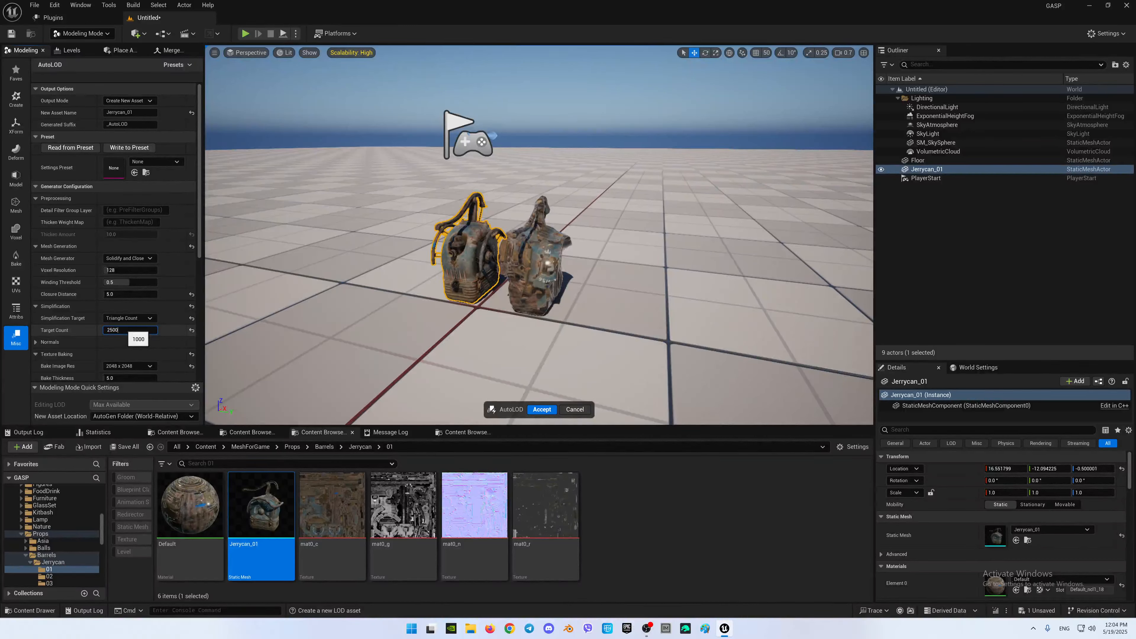
{"action": "key", "text": "Return"}
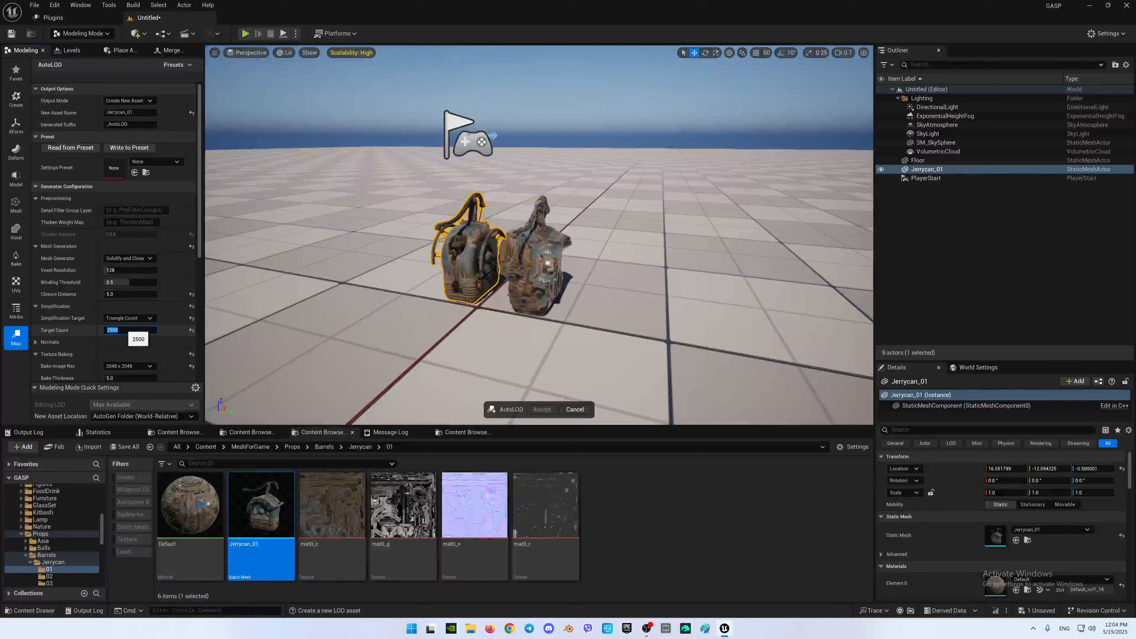